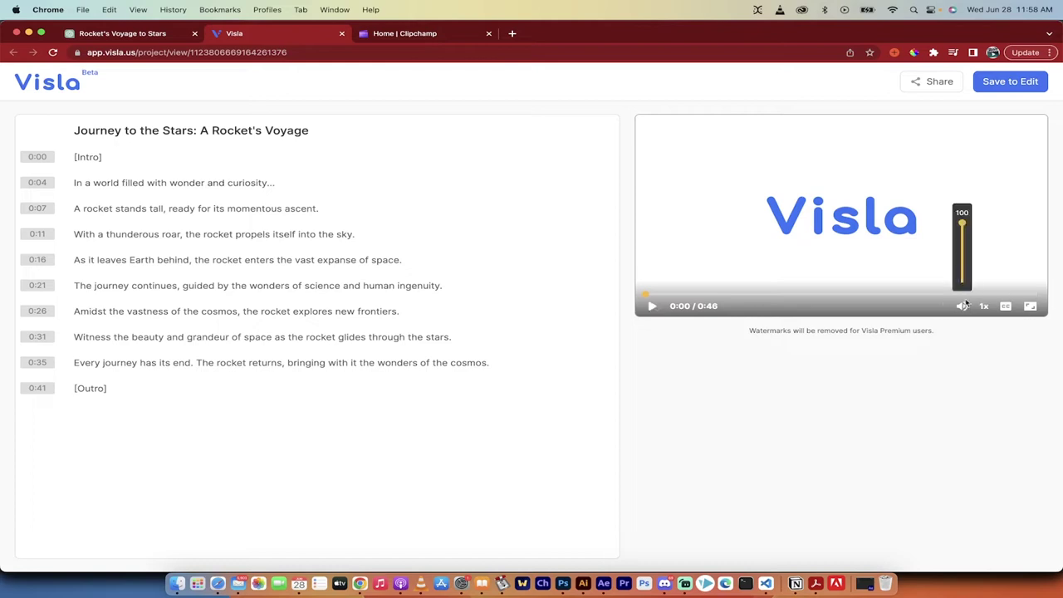
# Turn the rocket video's preview volume way down and jump to the 0:07 rocket-launch line.
pyautogui.moveTo(965, 280); pyautogui.dragTo(963, 277)
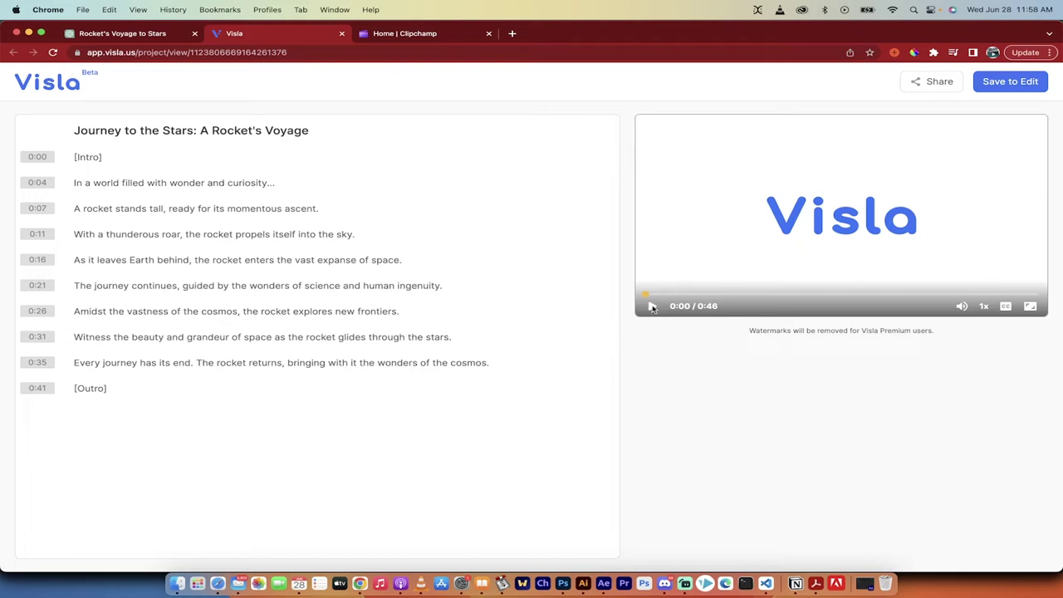
pyautogui.click(424, 208)
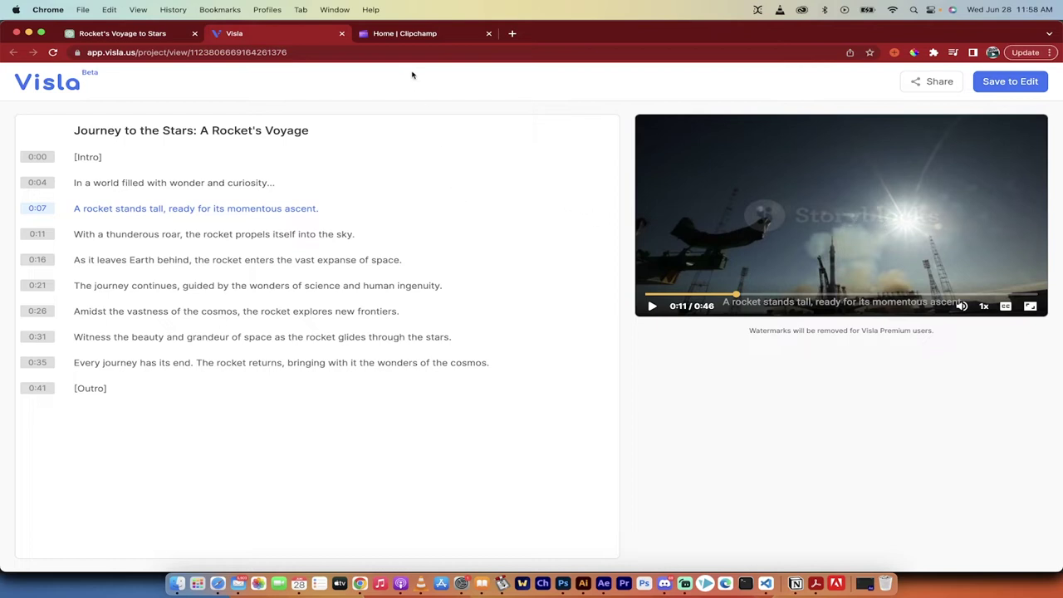
# Close the Visla tab and start a new chat using GPT-4 with Plugins mode.
pyautogui.click(342, 35)
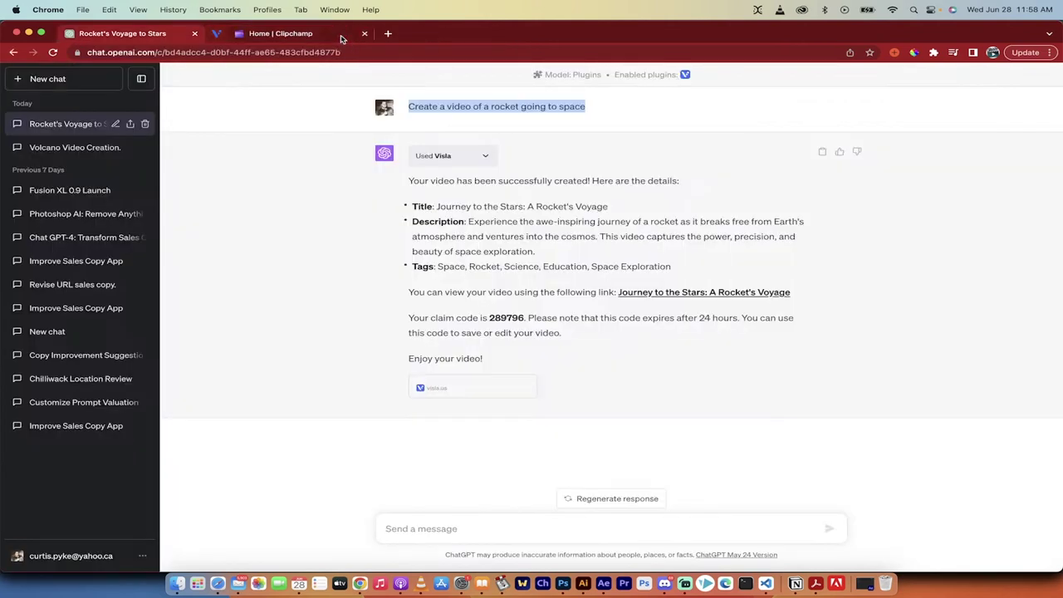
pyautogui.click(270, 35)
pyautogui.click(137, 35)
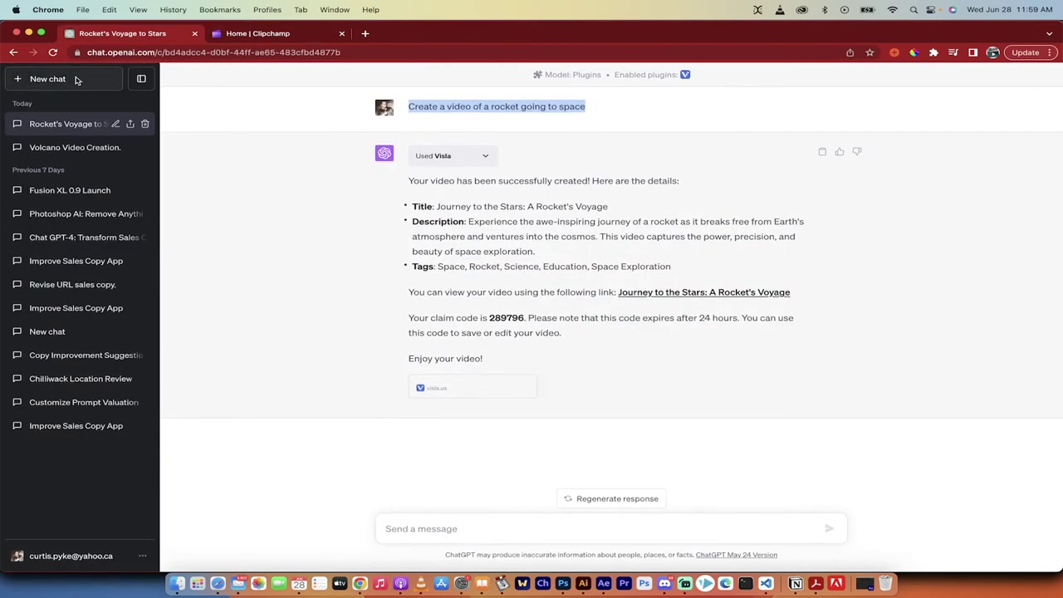
pyautogui.click(40, 86)
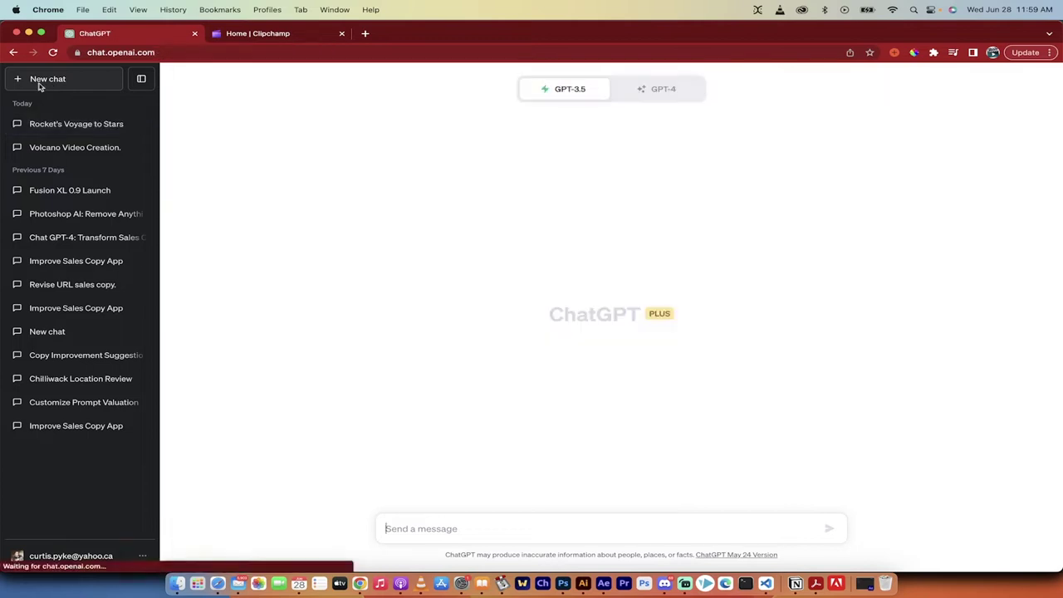
pyautogui.click(656, 92)
pyautogui.click(658, 91)
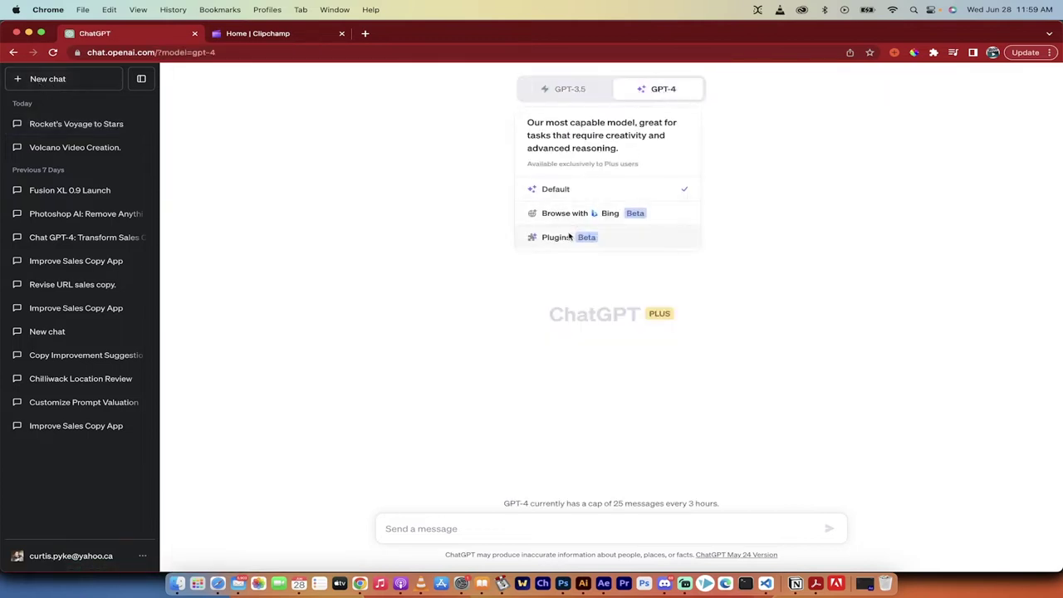
pyautogui.click(567, 237)
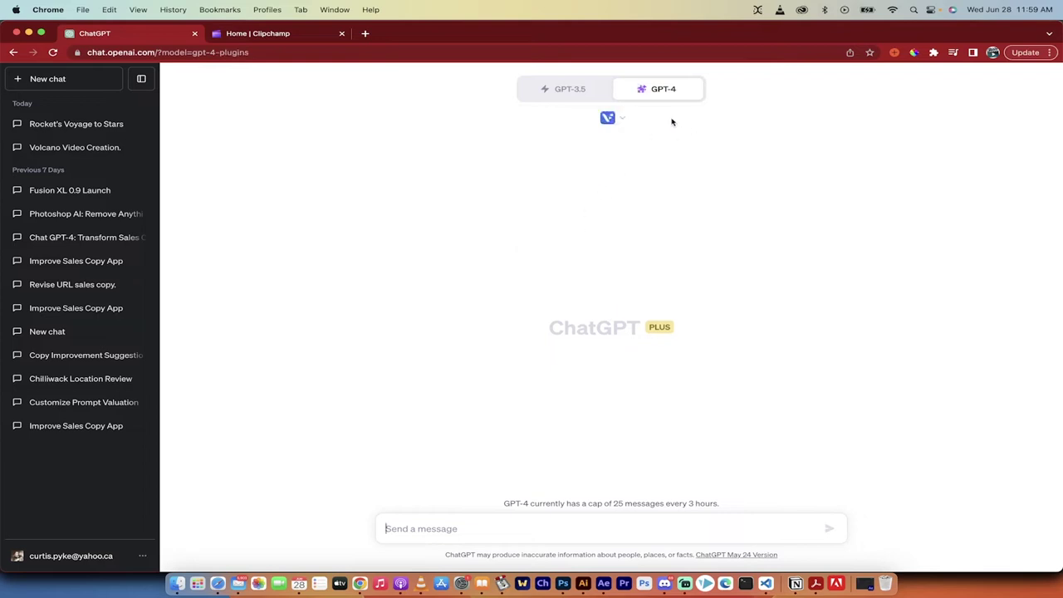
# Search the plugin store for 'visla' to confirm the Visla plugin is installed.
pyautogui.click(622, 120)
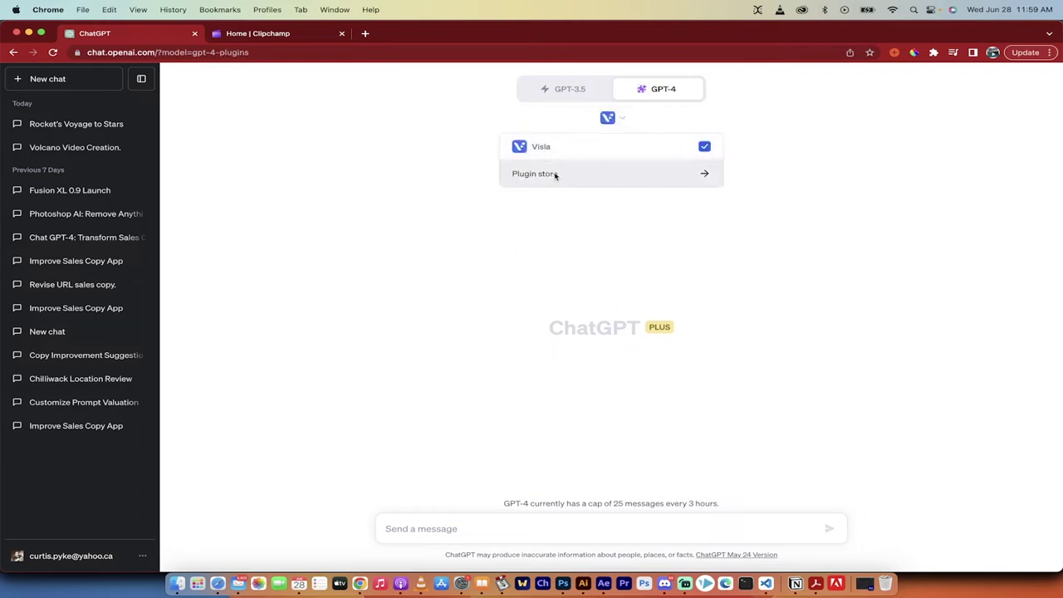
pyautogui.click(555, 175)
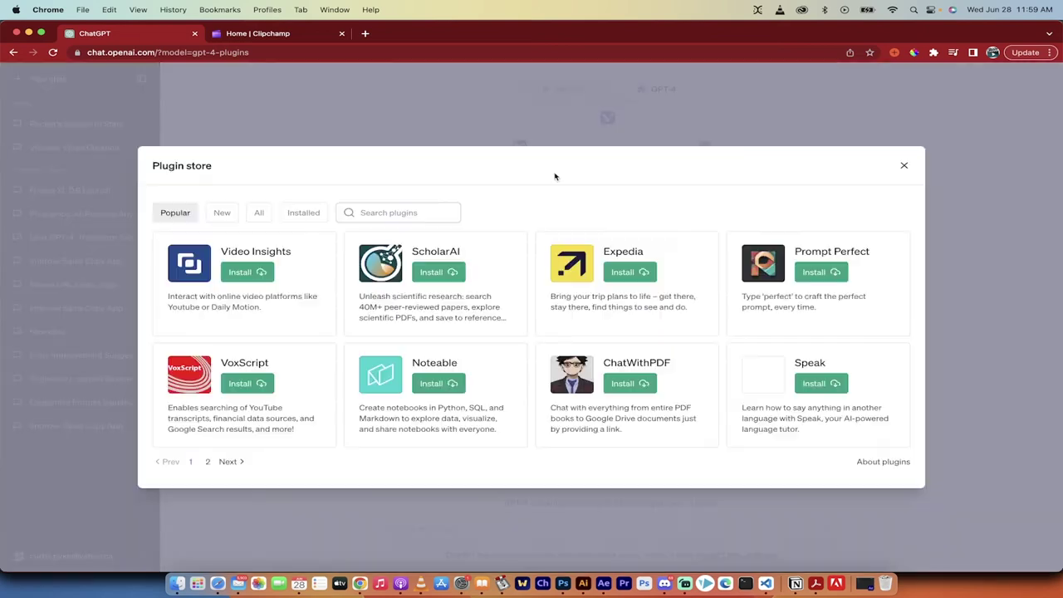
pyautogui.click(407, 214)
pyautogui.write('vis')
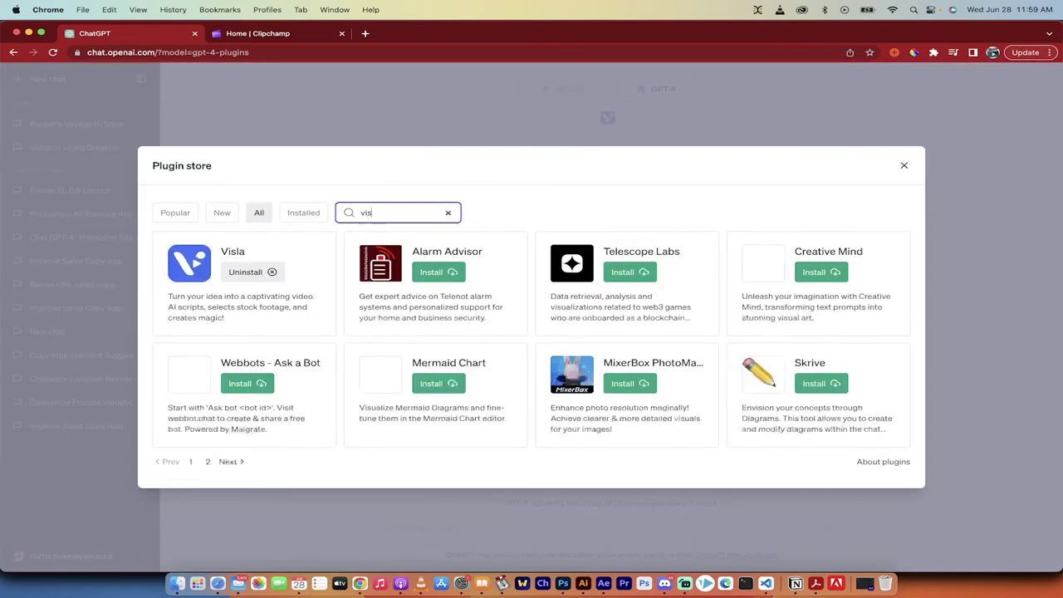
pyautogui.write('la')
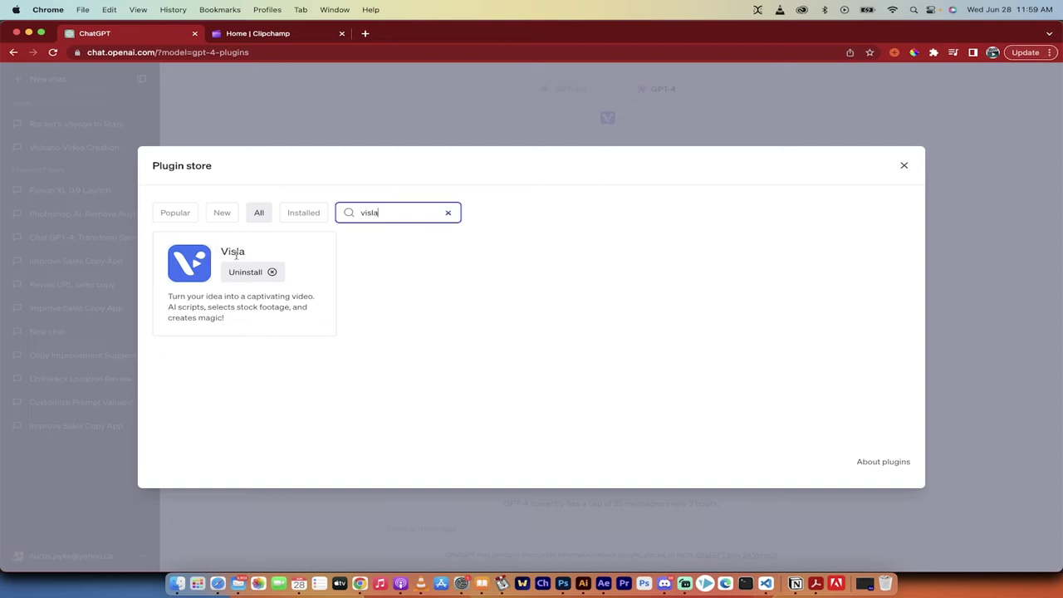
# Close the plugin store and send the prompt 'create a video of a volcano exploding'.
pyautogui.click(904, 166)
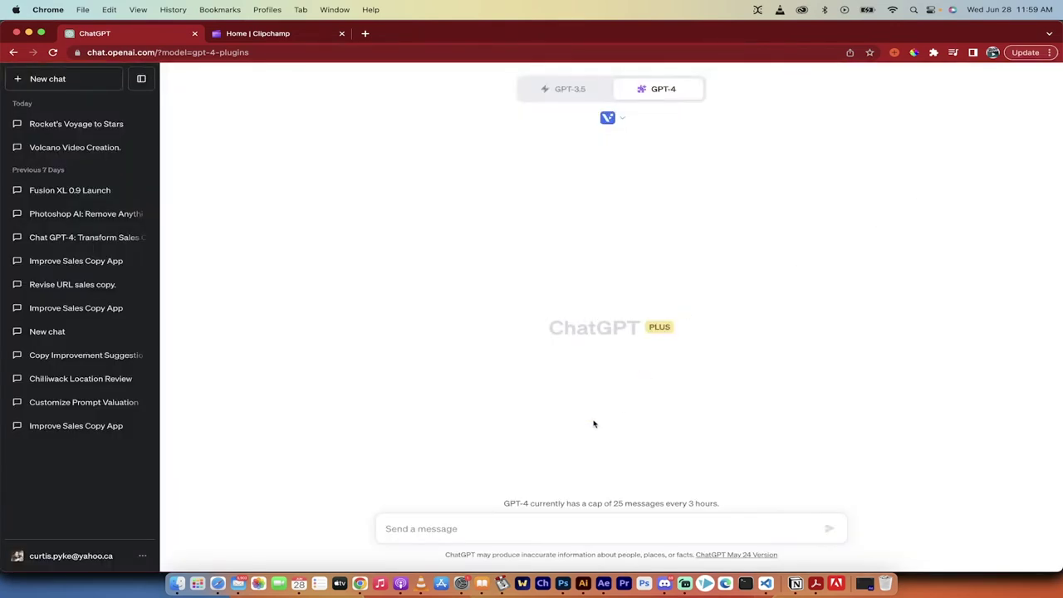
pyautogui.click(425, 532)
pyautogui.write('createa')
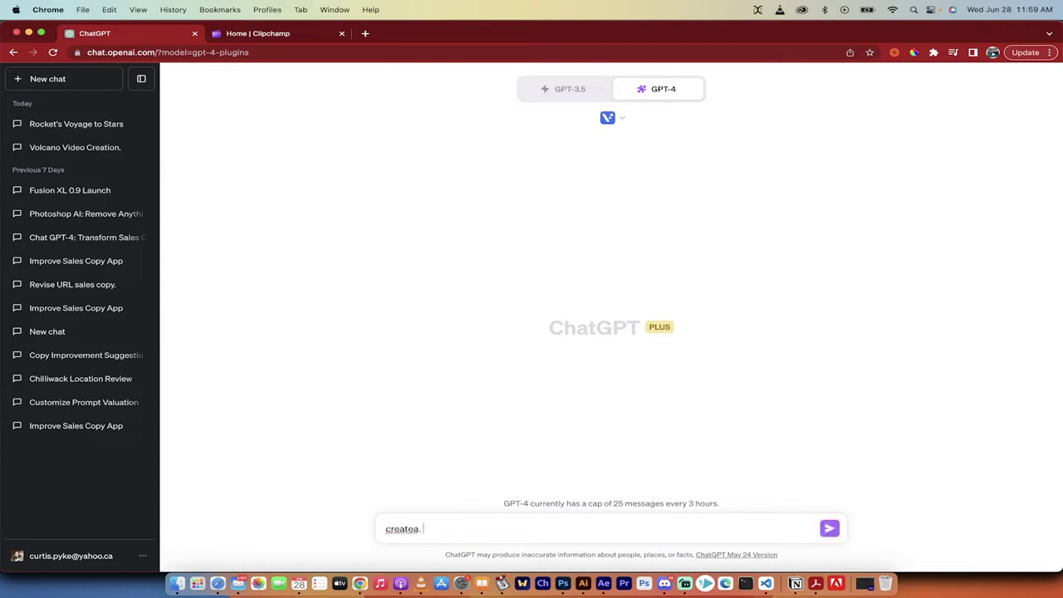
pyautogui.press('BackSpace')
pyautogui.press('BackSpace')
pyautogui.press('BackSpace')
pyautogui.write('video of a v')
pyautogui.write('olano explod')
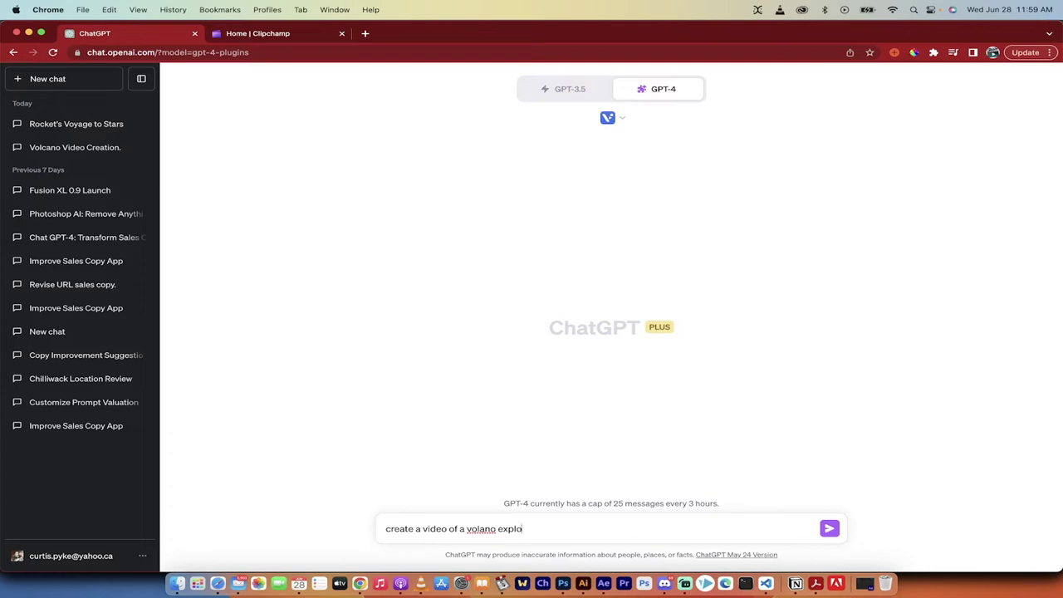
pyautogui.write('ing')
pyautogui.click(482, 534)
pyautogui.write('c')
pyautogui.click(829, 530)
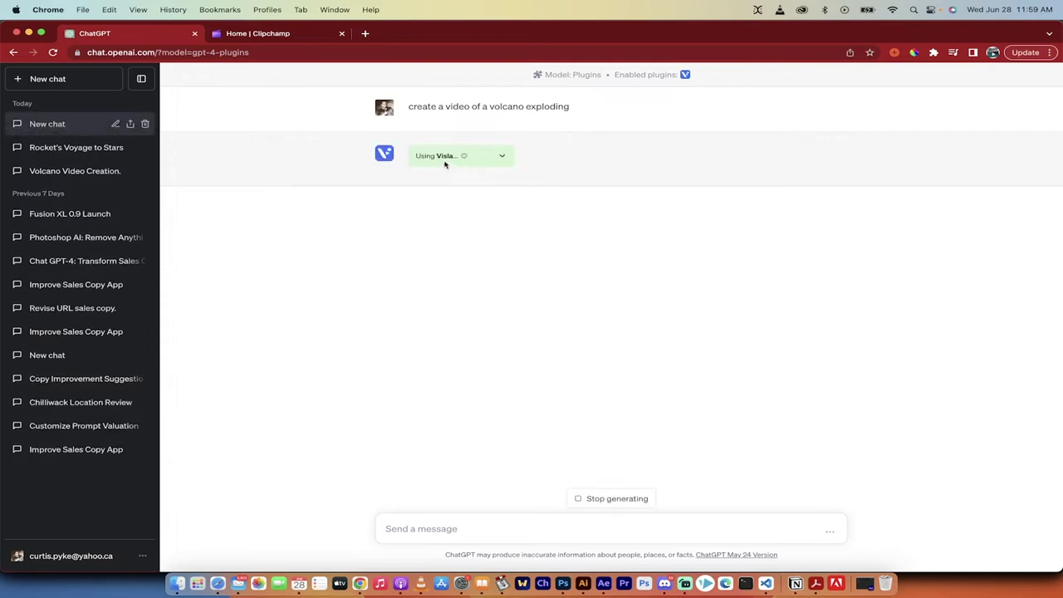
# Review the Visla request details, then select claim code 786494 in the reply.
pyautogui.click(502, 157)
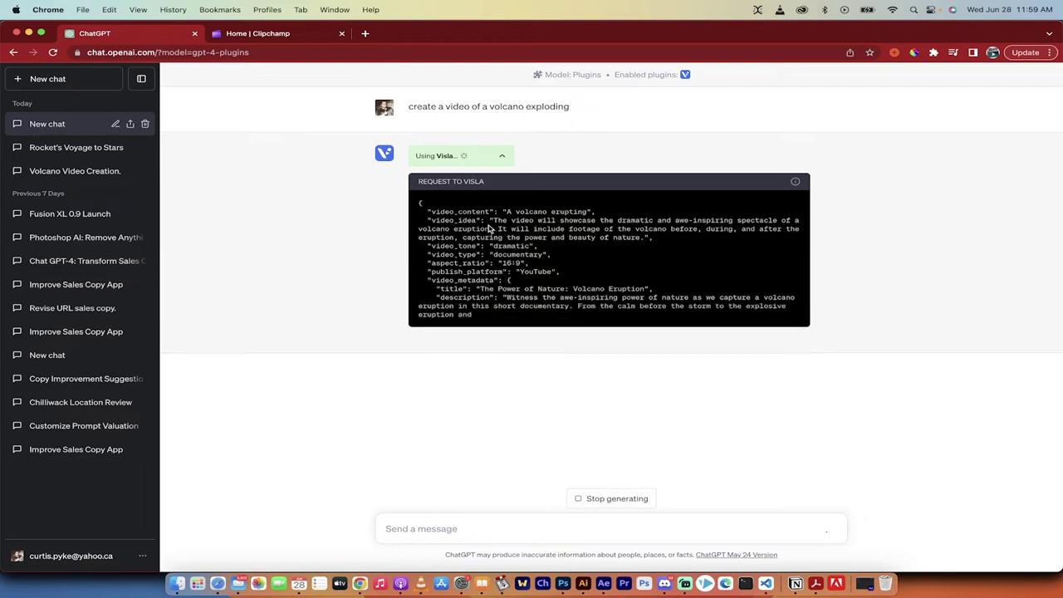
pyautogui.moveTo(497, 225); pyautogui.dragTo(569, 241)
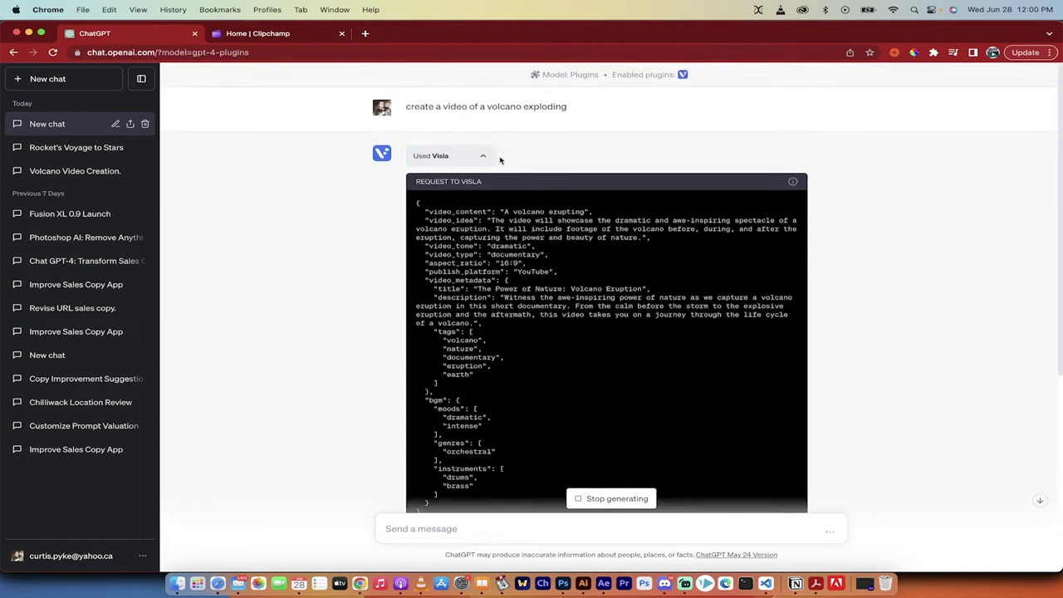
pyautogui.click(487, 158)
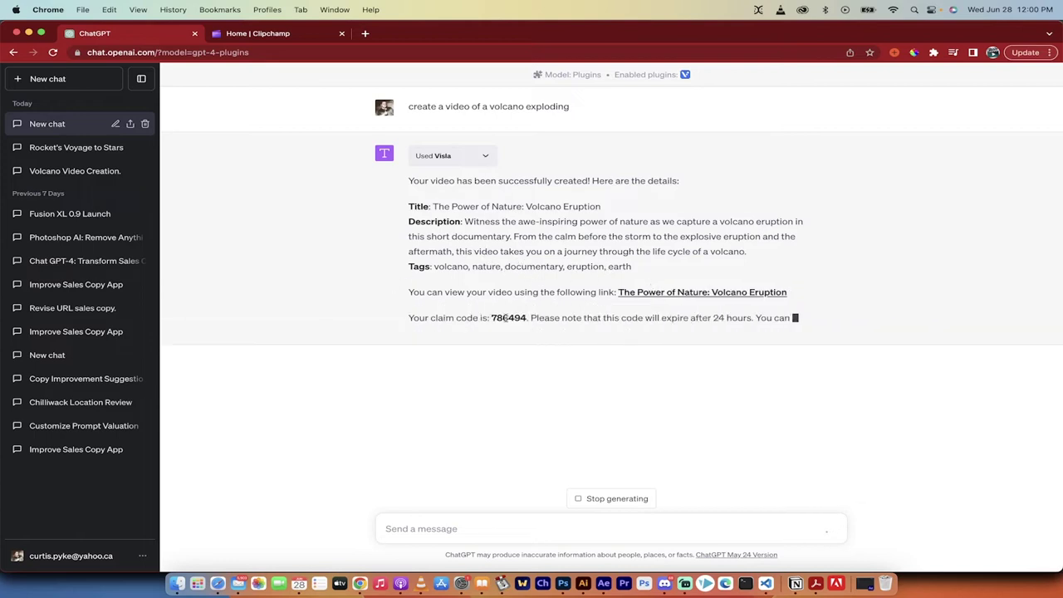
pyautogui.moveTo(493, 320); pyautogui.dragTo(525, 325)
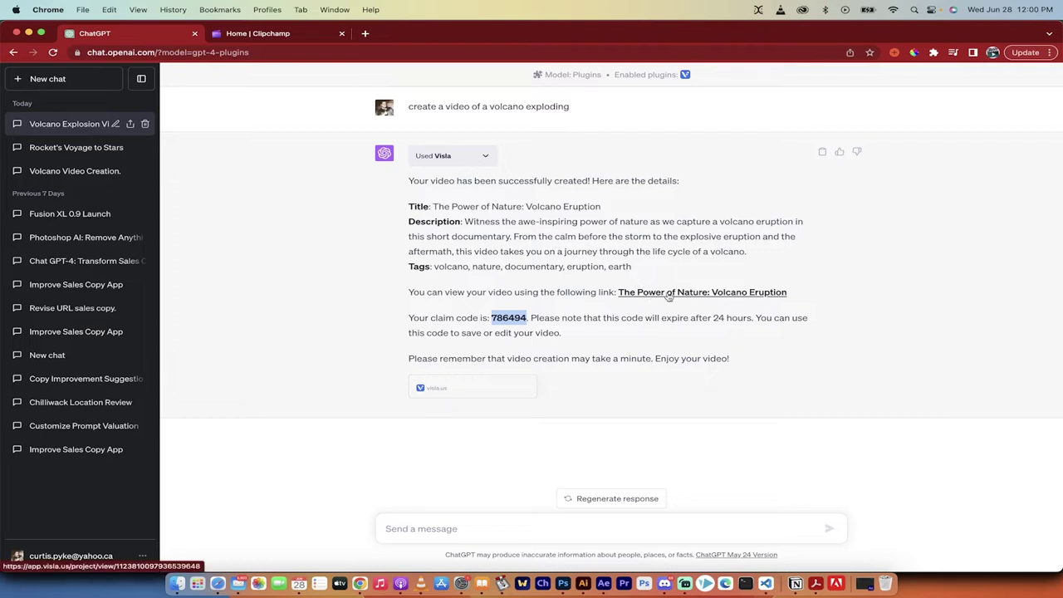
# Open the volcano video link in Visla, adjust the preview volume, and play then pause it.
pyautogui.click(669, 295)
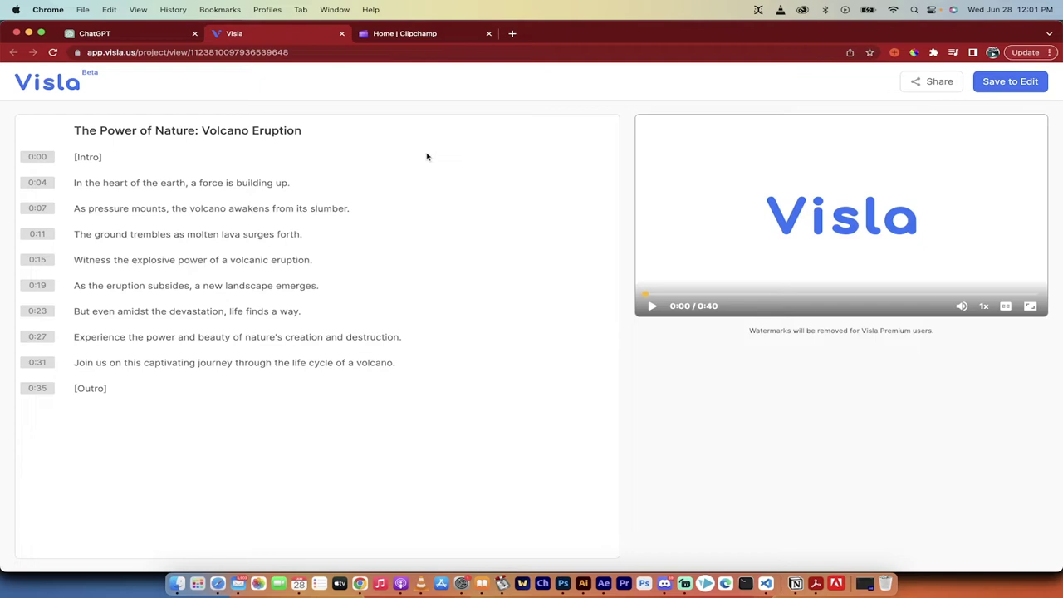
pyautogui.moveTo(960, 305)
pyautogui.click(962, 283)
pyautogui.moveTo(963, 279); pyautogui.dragTo(963, 274)
pyautogui.click(651, 307)
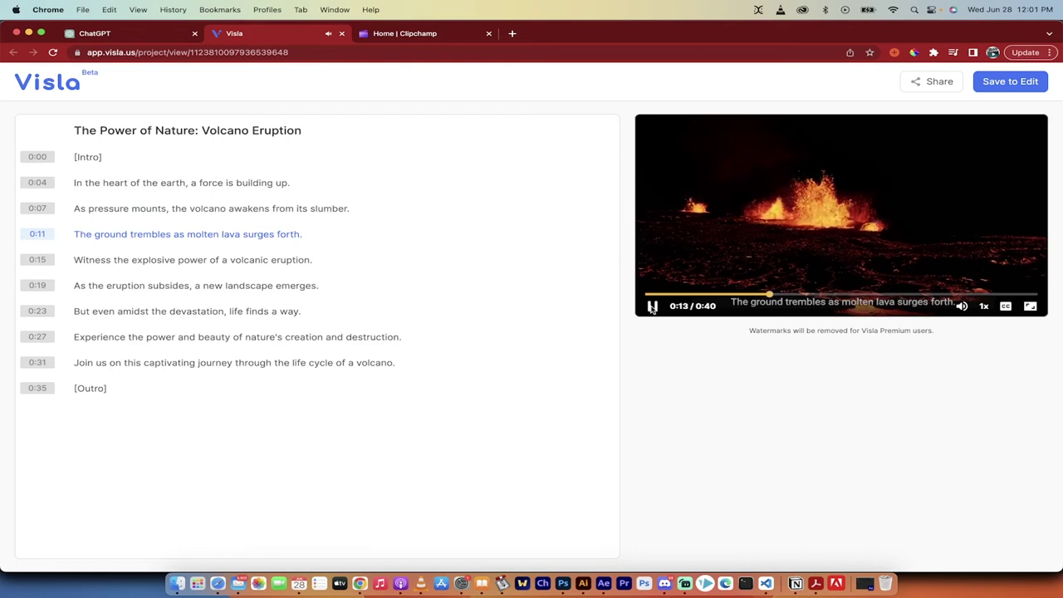
pyautogui.moveTo(654, 308)
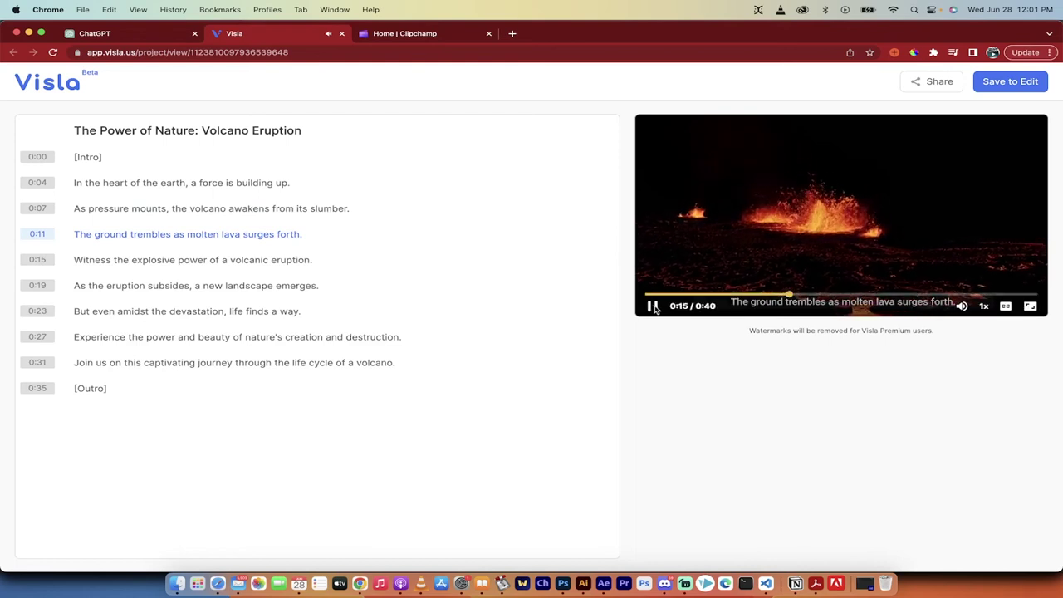
pyautogui.click(653, 306)
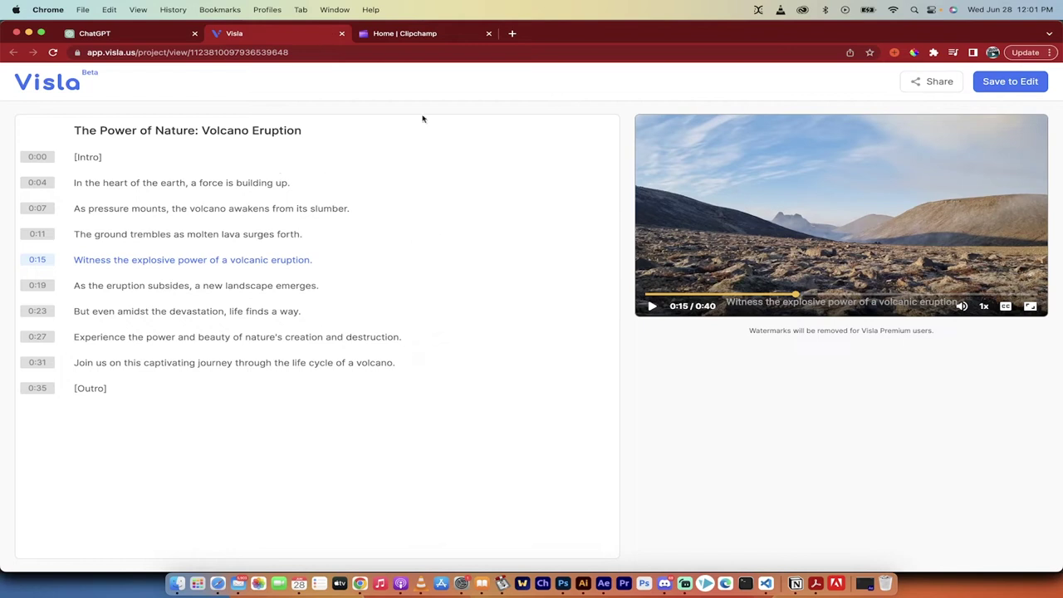
pyautogui.click(1009, 84)
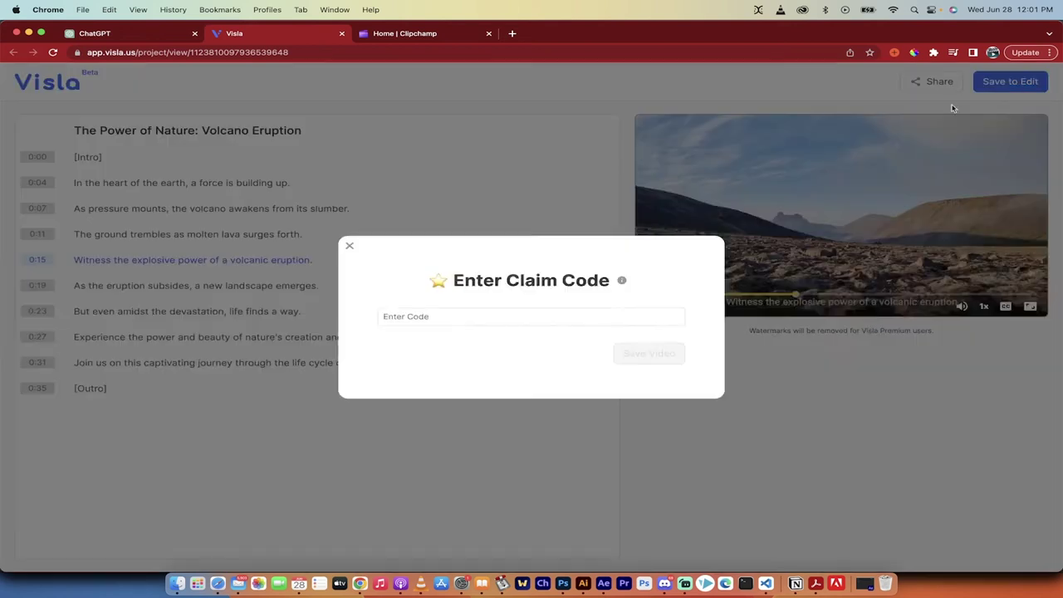
pyautogui.click(485, 319)
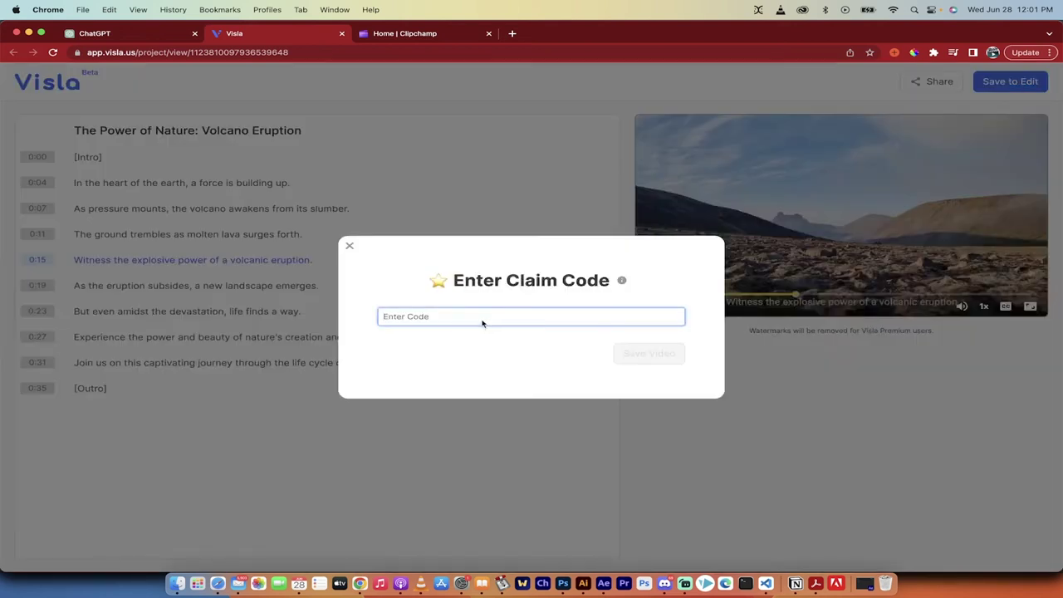
pyautogui.write('786494')
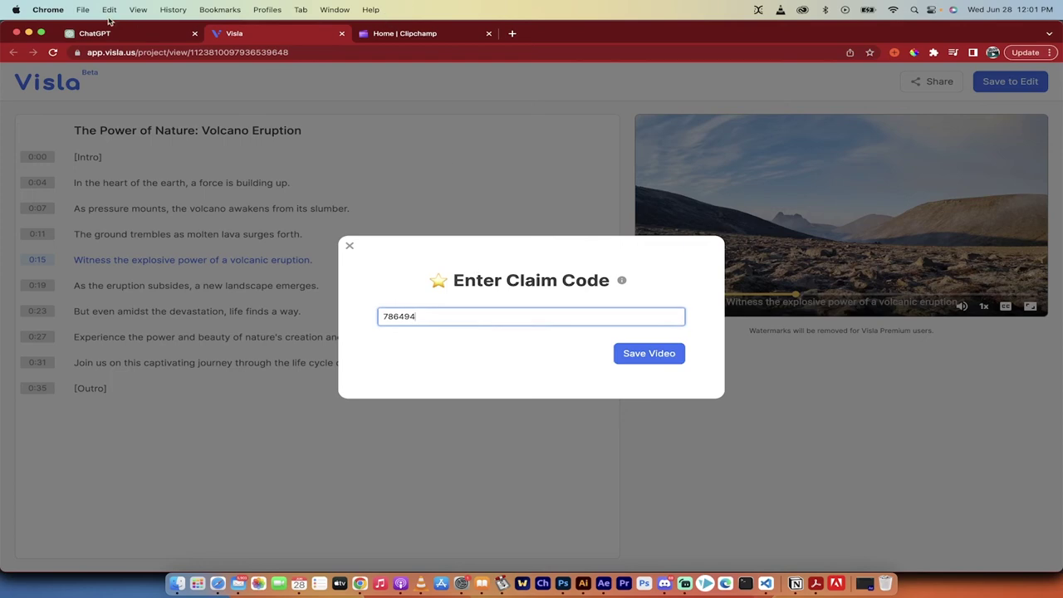
pyautogui.click(108, 33)
pyautogui.click(328, 38)
pyautogui.click(619, 350)
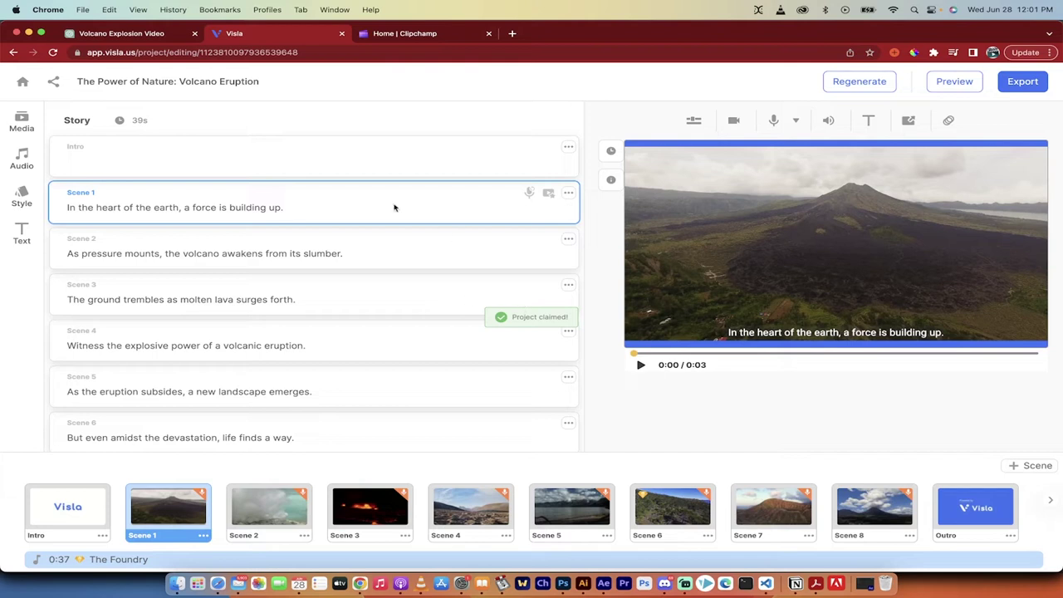
# Delete the Intro scene and the Outro scene from the volcano story.
pyautogui.click(157, 153)
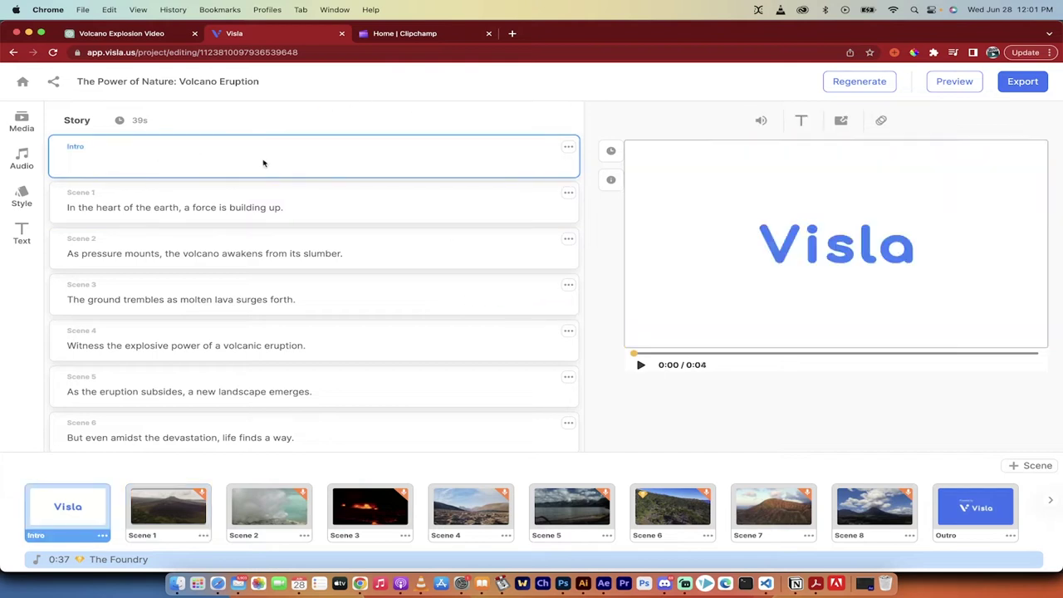
pyautogui.click(568, 147)
pyautogui.click(544, 165)
pyautogui.scroll(-3, 453, 304)
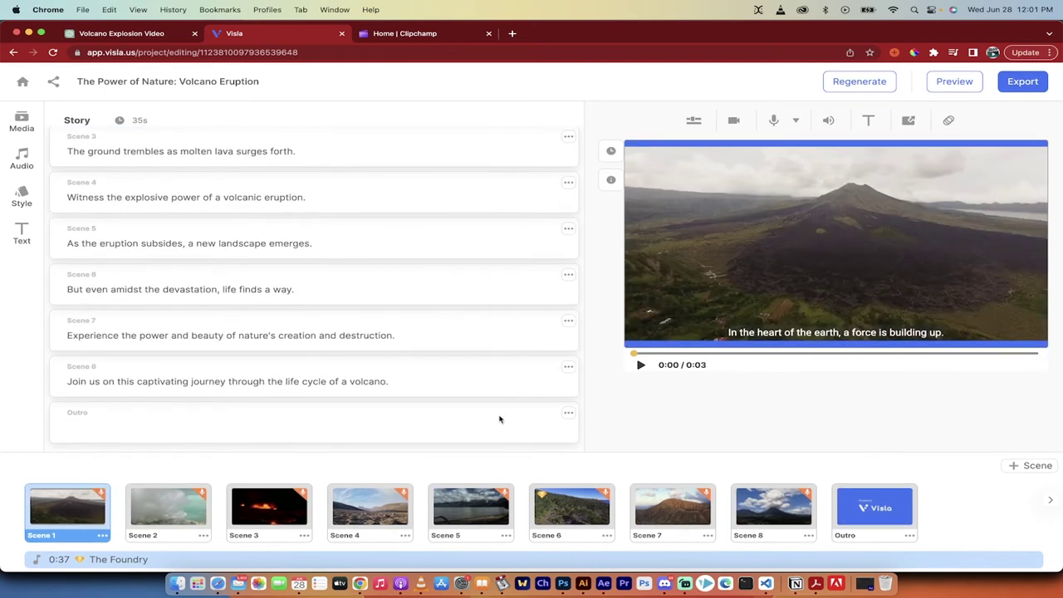
pyautogui.click(569, 414)
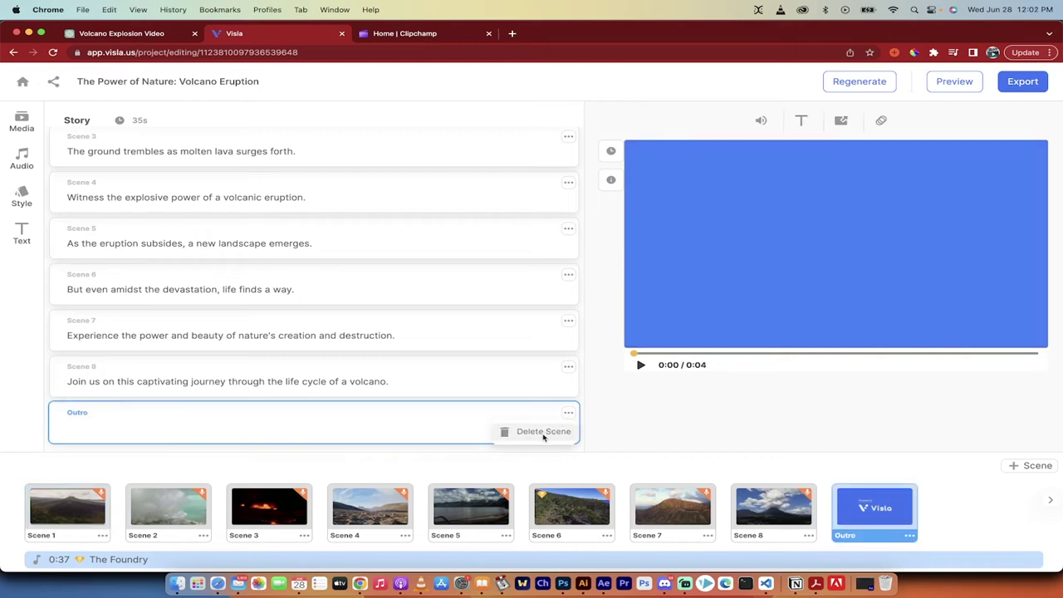
pyautogui.click(543, 433)
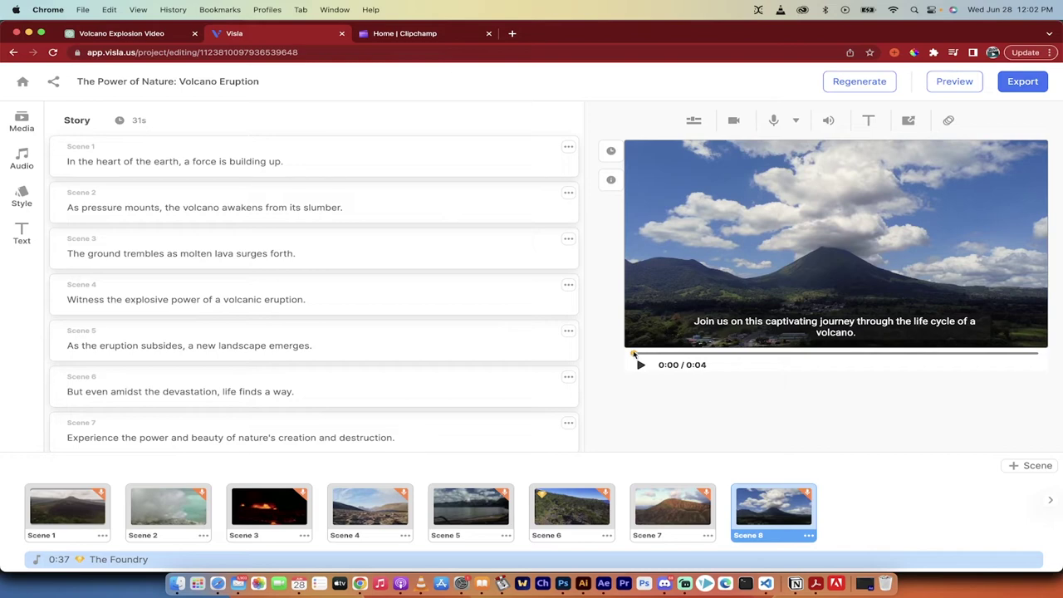
pyautogui.moveTo(635, 355); pyautogui.dragTo(811, 353)
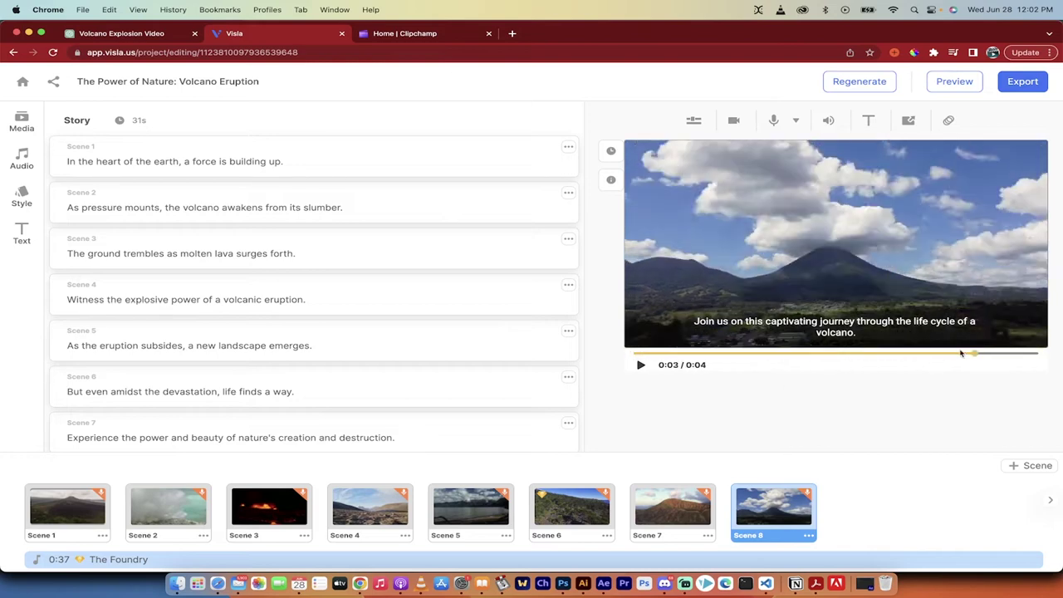
pyautogui.moveTo(811, 353); pyautogui.dragTo(632, 354)
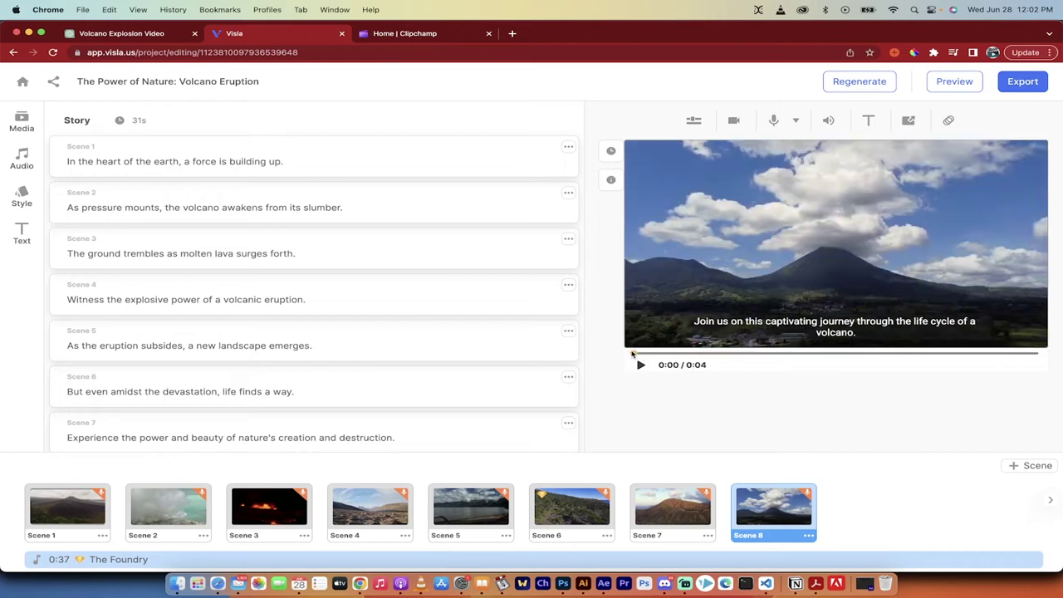
pyautogui.click(642, 364)
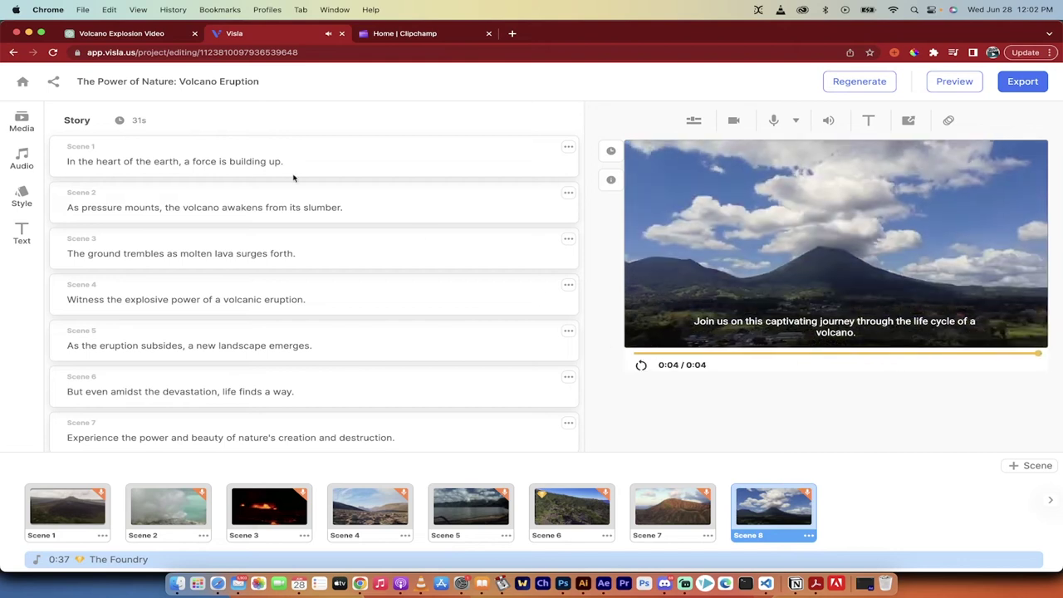
# Browse the Audio music options, then switch the sidebar to the Media stock library.
pyautogui.click(22, 156)
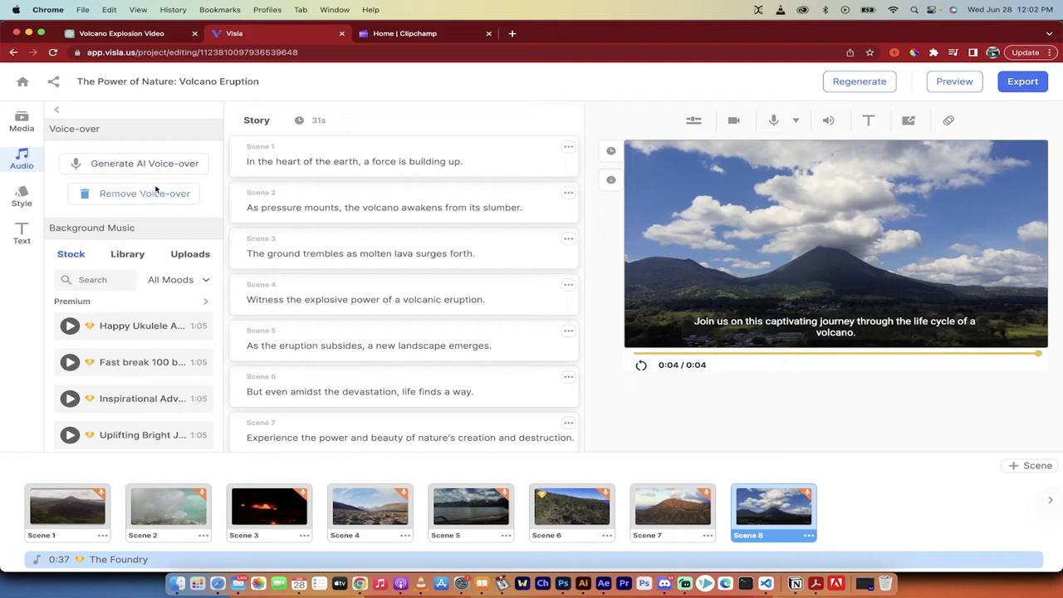
pyautogui.moveTo(137, 326)
pyautogui.scroll(-2, 133, 328)
pyautogui.scroll(2, 133, 325)
pyautogui.click(23, 122)
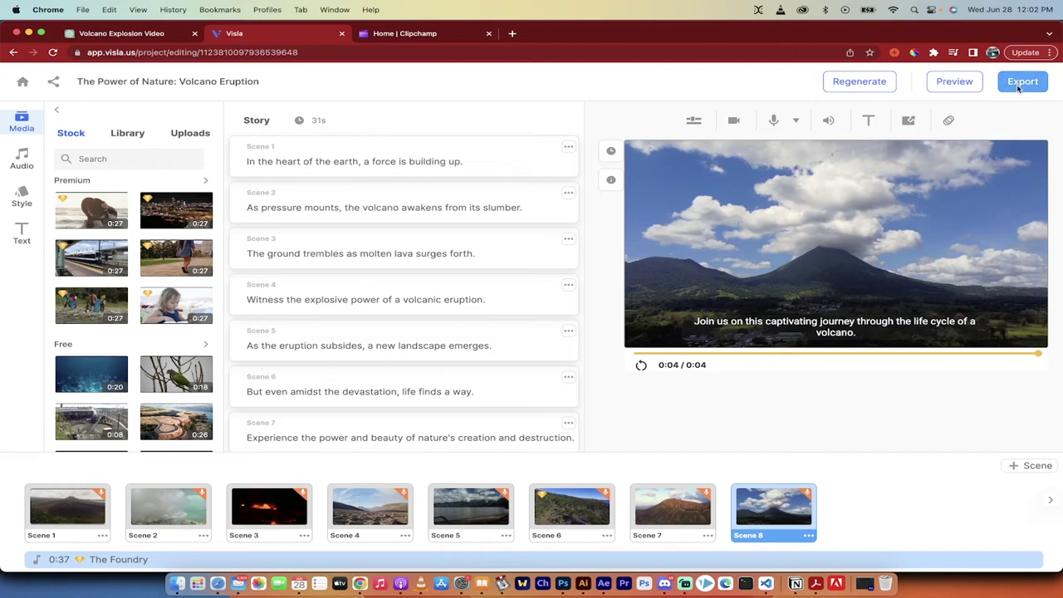
# Export the video, choosing Regenerate with Free Stock instead of upgrading.
pyautogui.click(1020, 85)
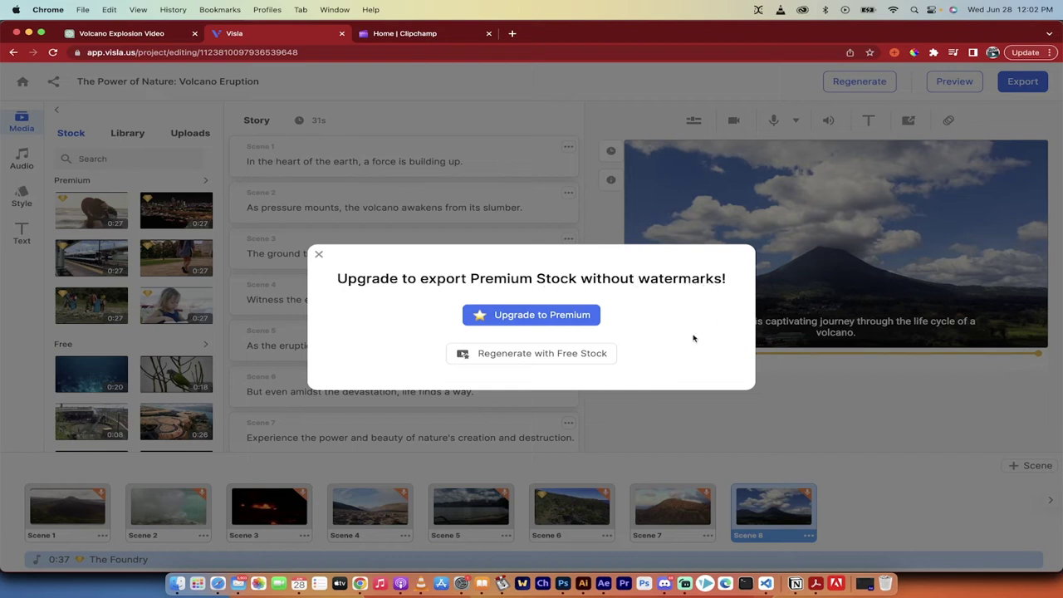
pyautogui.click(554, 360)
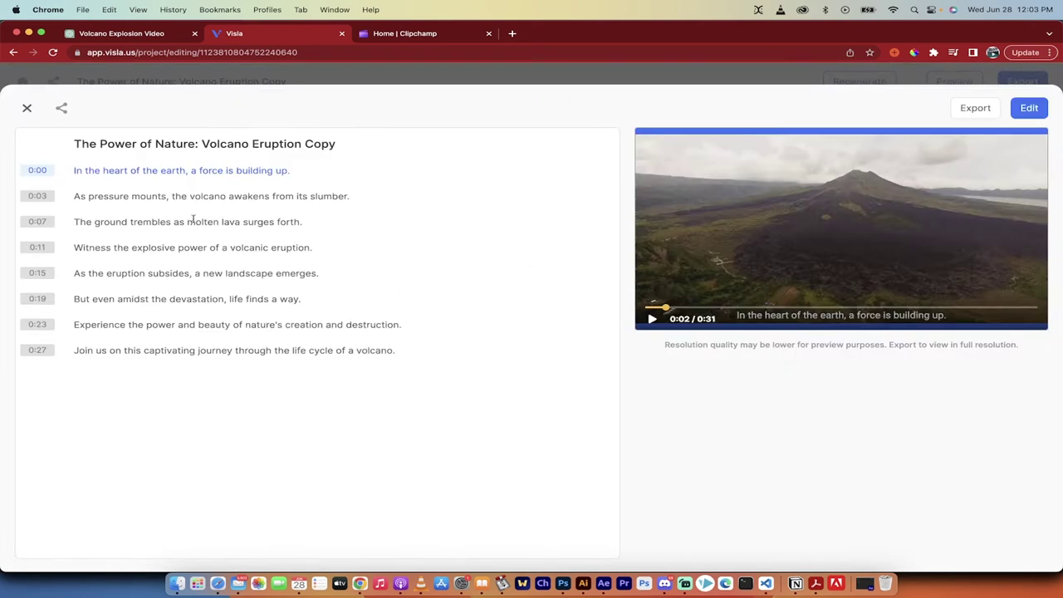
# Preview the regenerated copy from its second script line, then pause it.
pyautogui.click(112, 199)
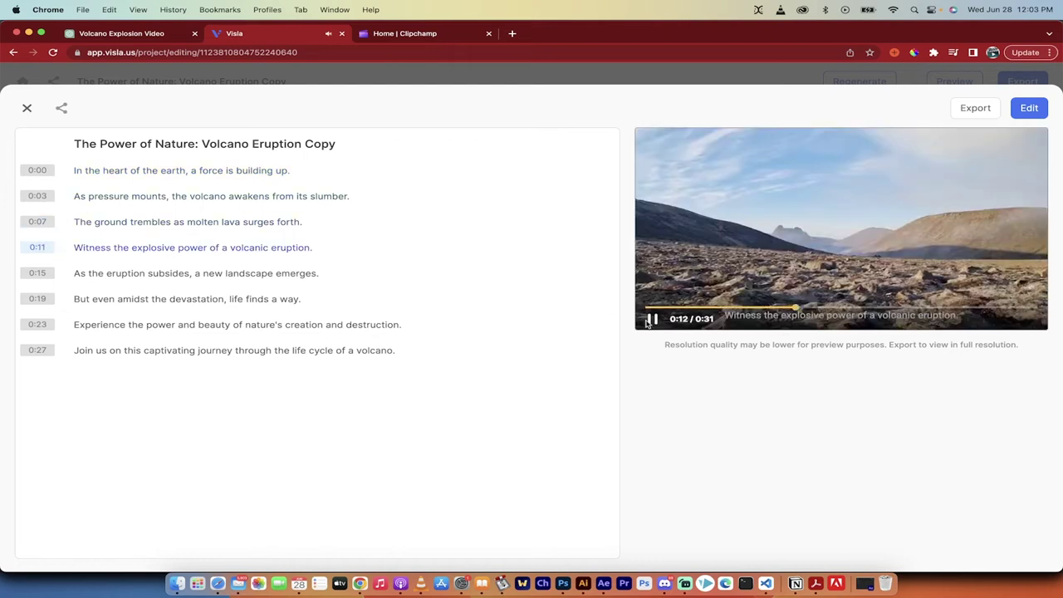
pyautogui.press('space')
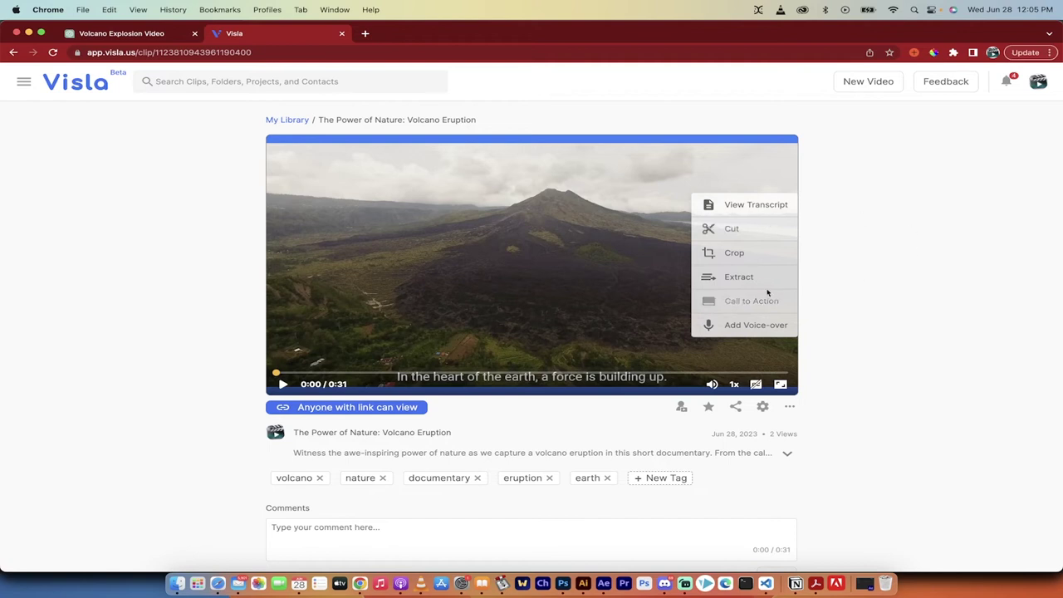
pyautogui.click(286, 384)
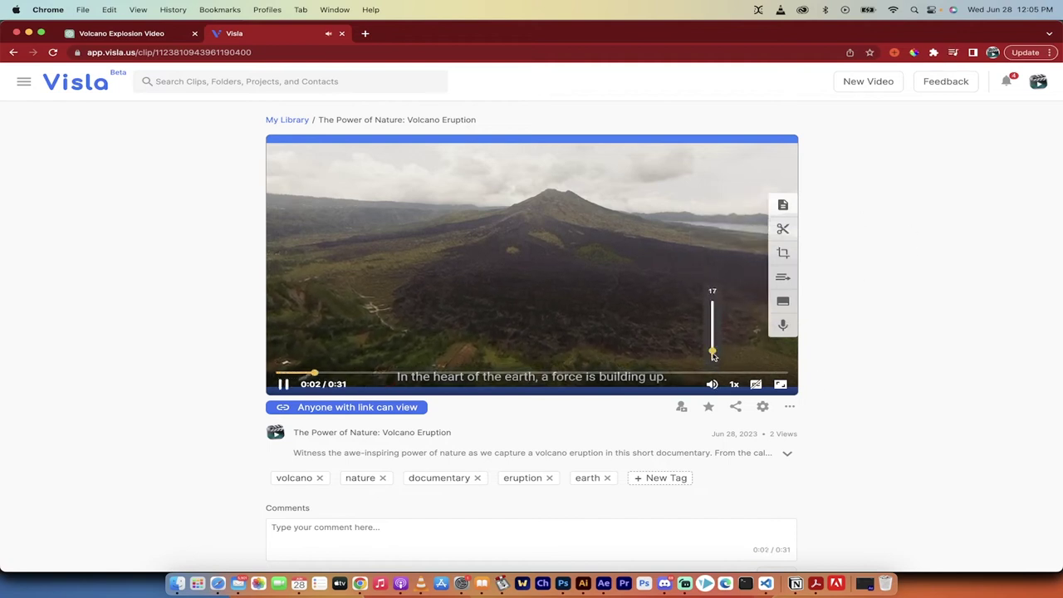
pyautogui.click(712, 359)
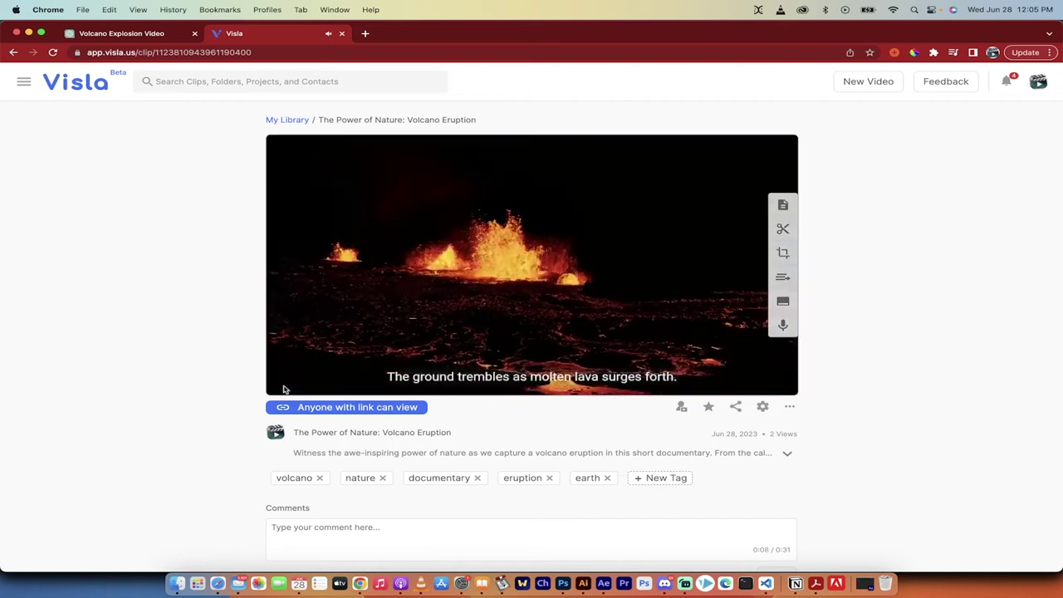
pyautogui.click(282, 383)
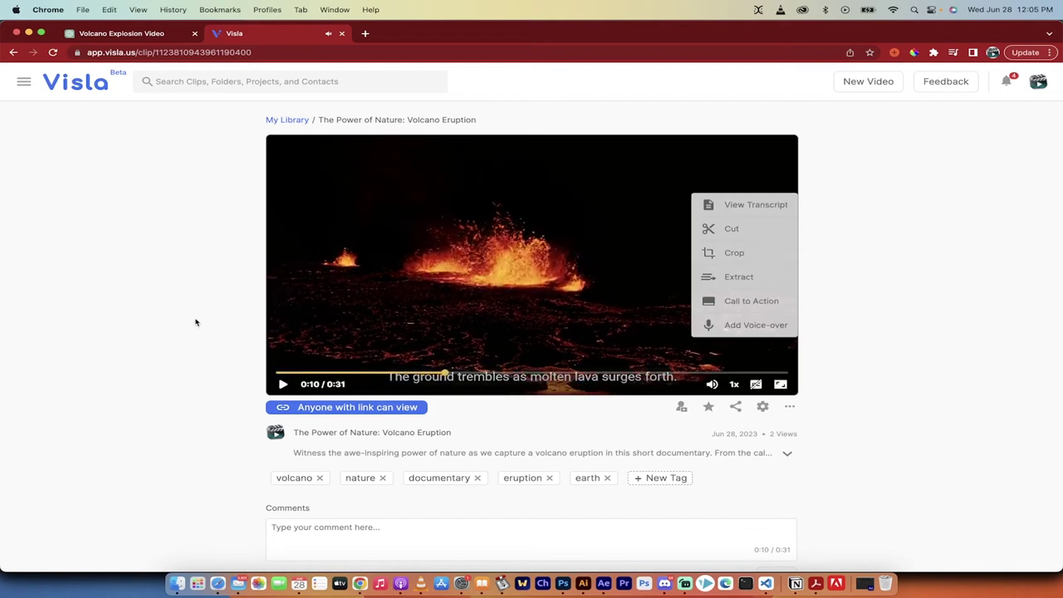
pyautogui.scroll(-1, 196, 322)
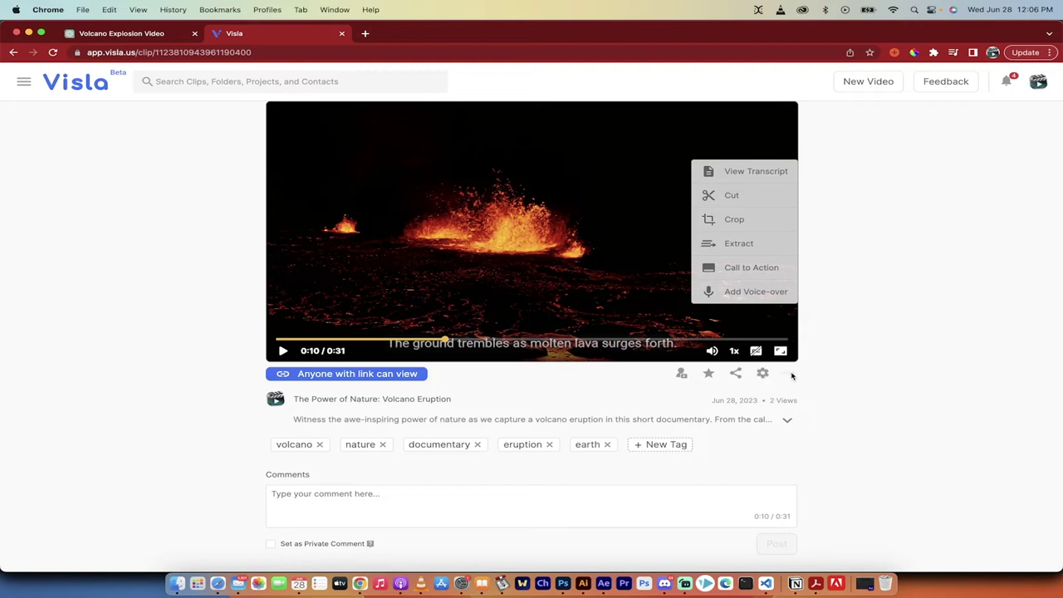
# Download the volcano clip as an MP4, check it plays in VLC, then return to Chrome.
pyautogui.click(791, 376)
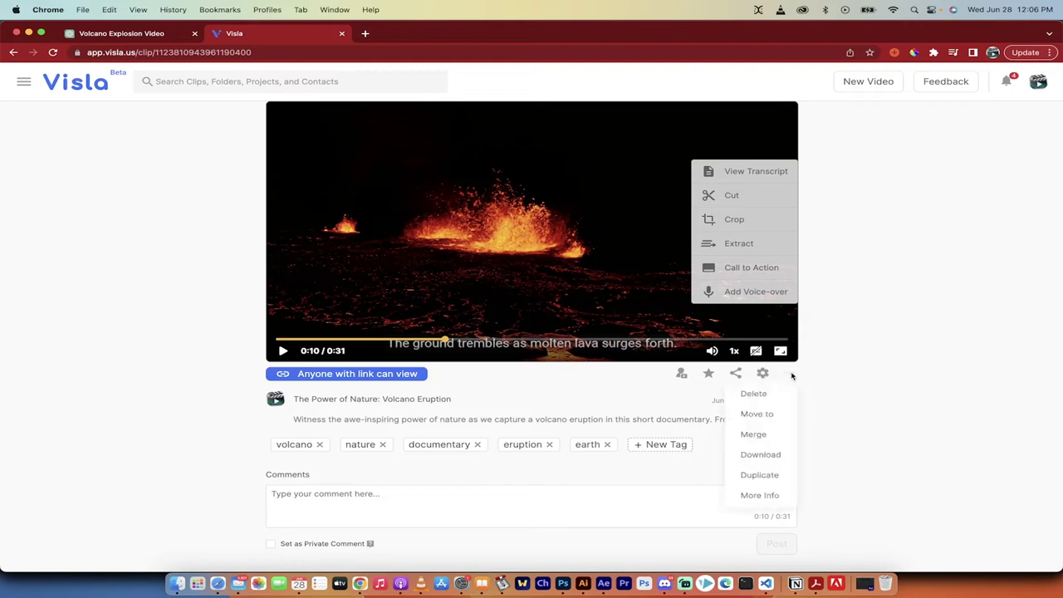
pyautogui.click(760, 455)
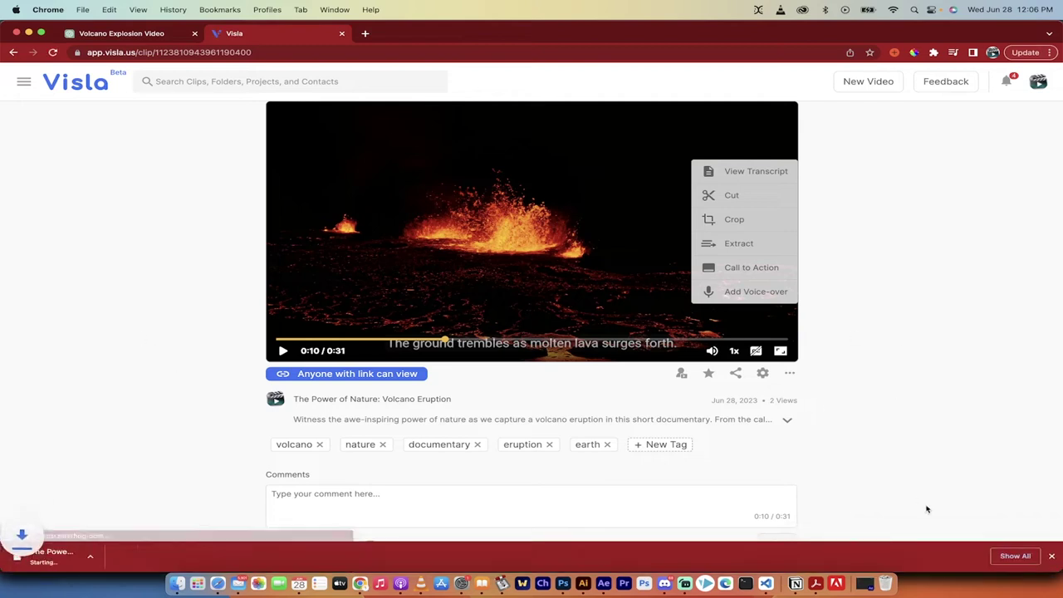
pyautogui.click(81, 563)
pyautogui.press('space')
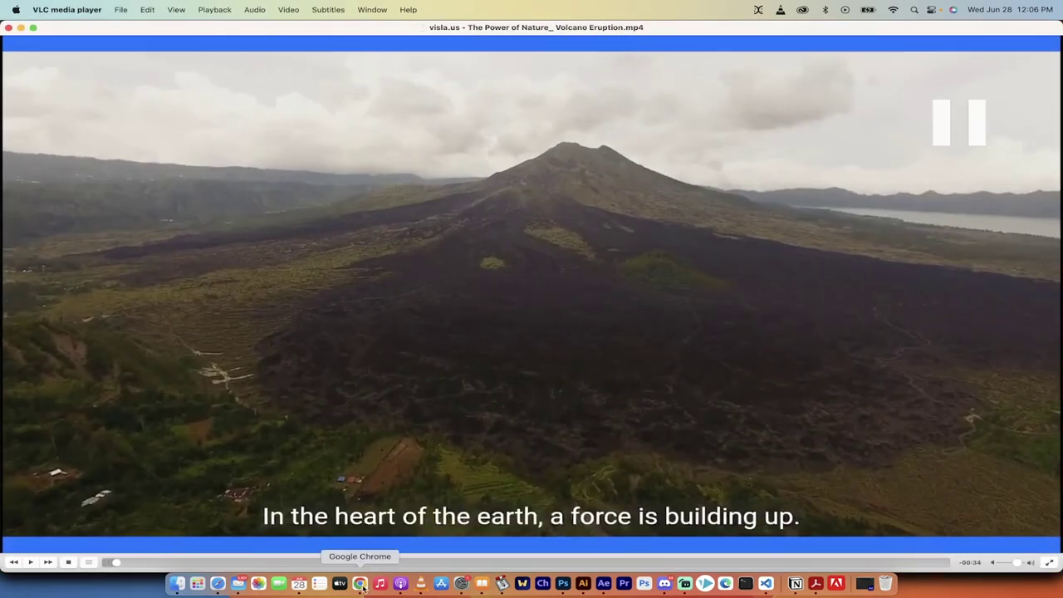
pyautogui.click(360, 583)
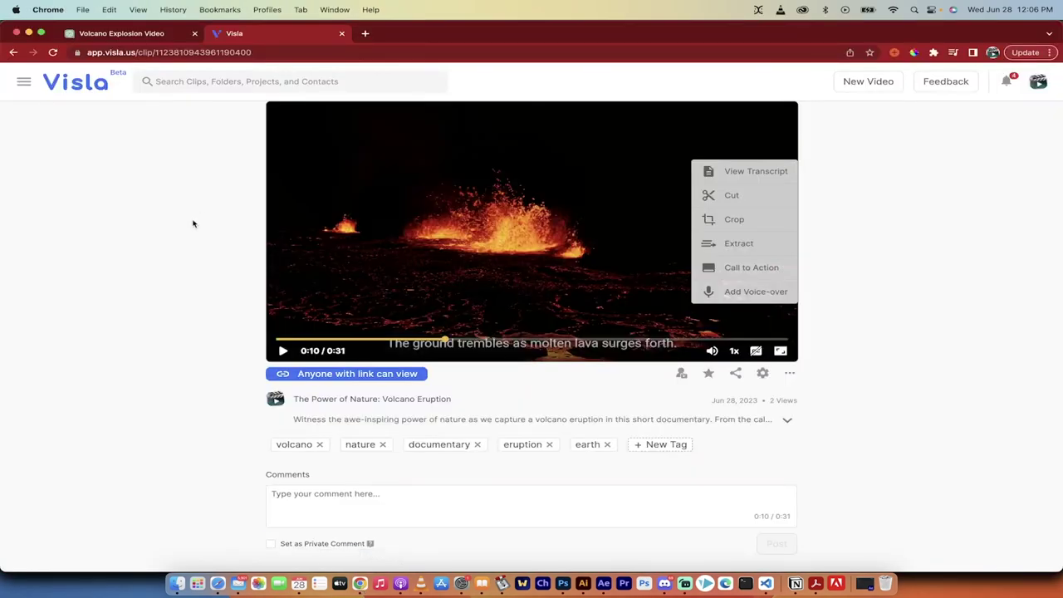